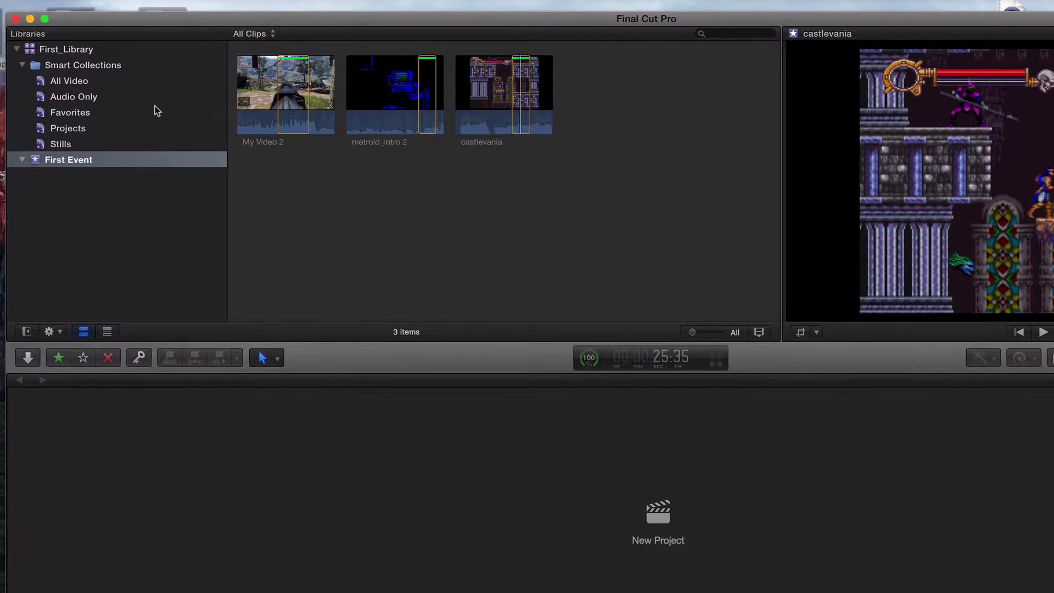
# Step: Compare the Favorites collection with First Event's clips, previewing the My Video 2 clip
pyautogui.click(86, 114)
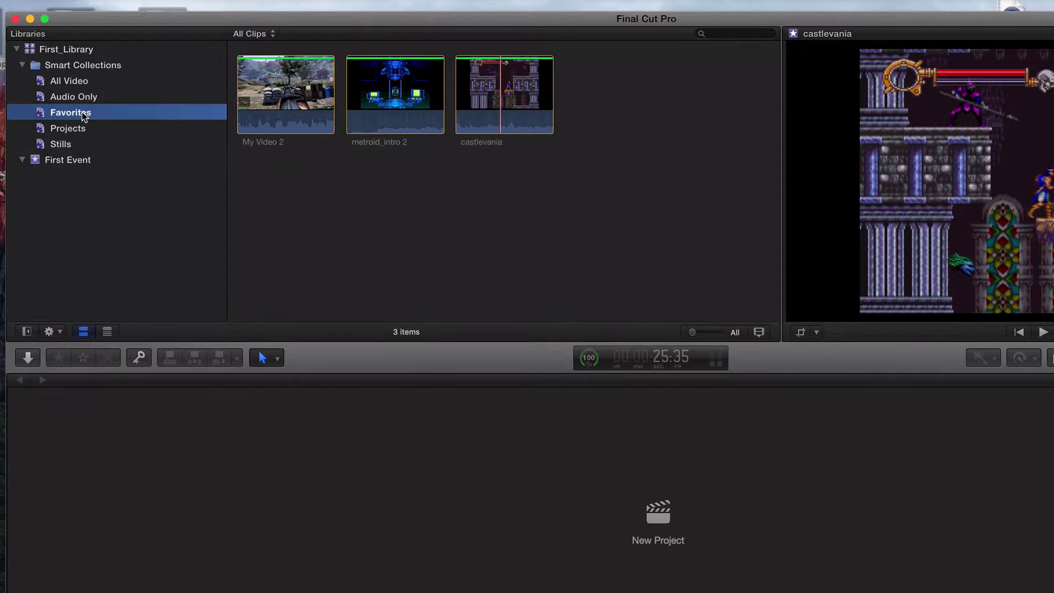
pyautogui.click(74, 165)
pyautogui.click(291, 132)
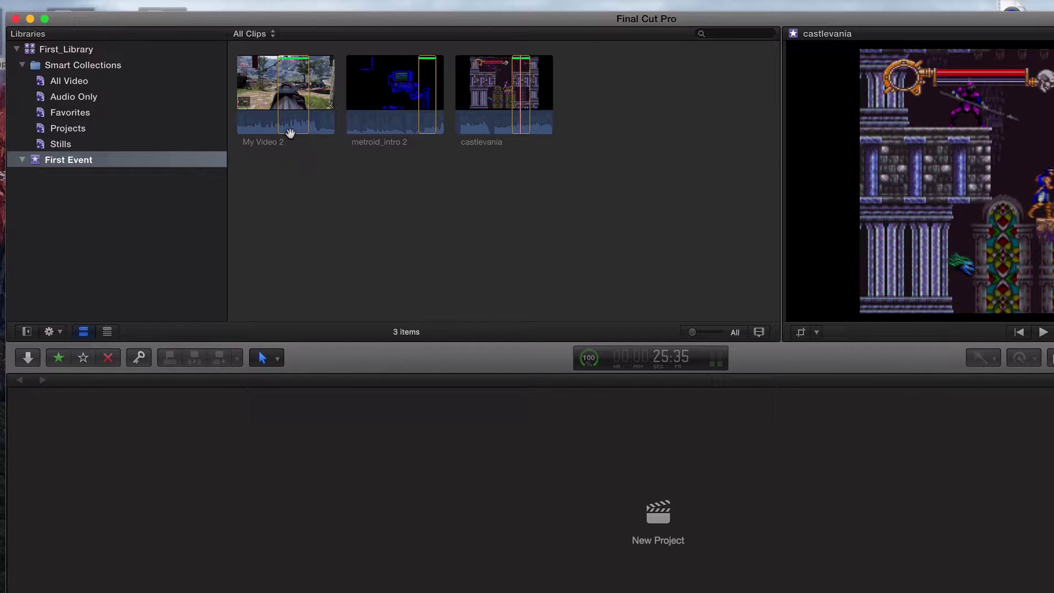
pyautogui.click(297, 129)
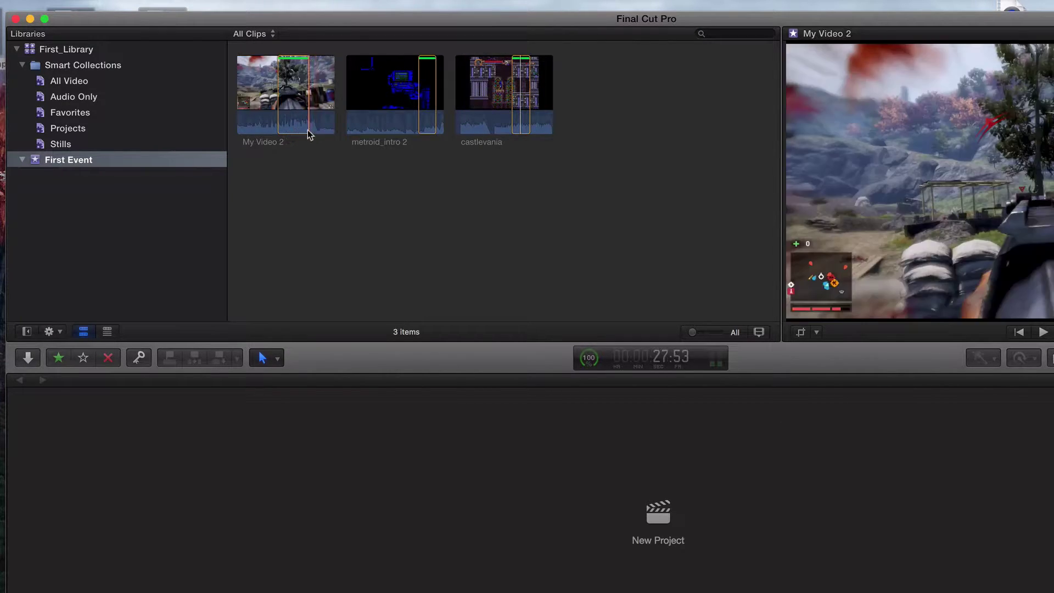
pyautogui.click(78, 113)
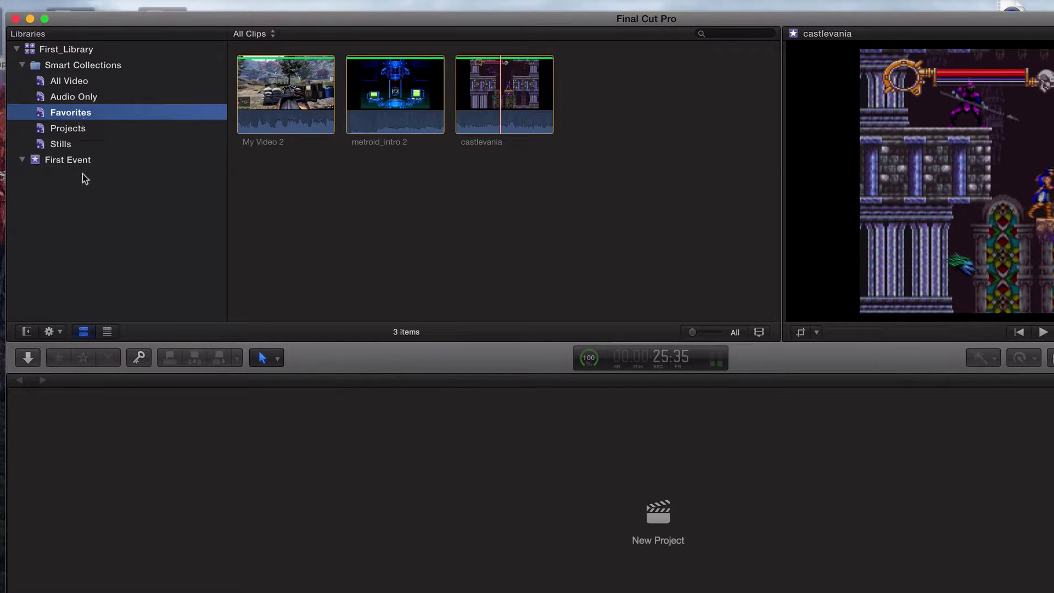
pyautogui.click(74, 160)
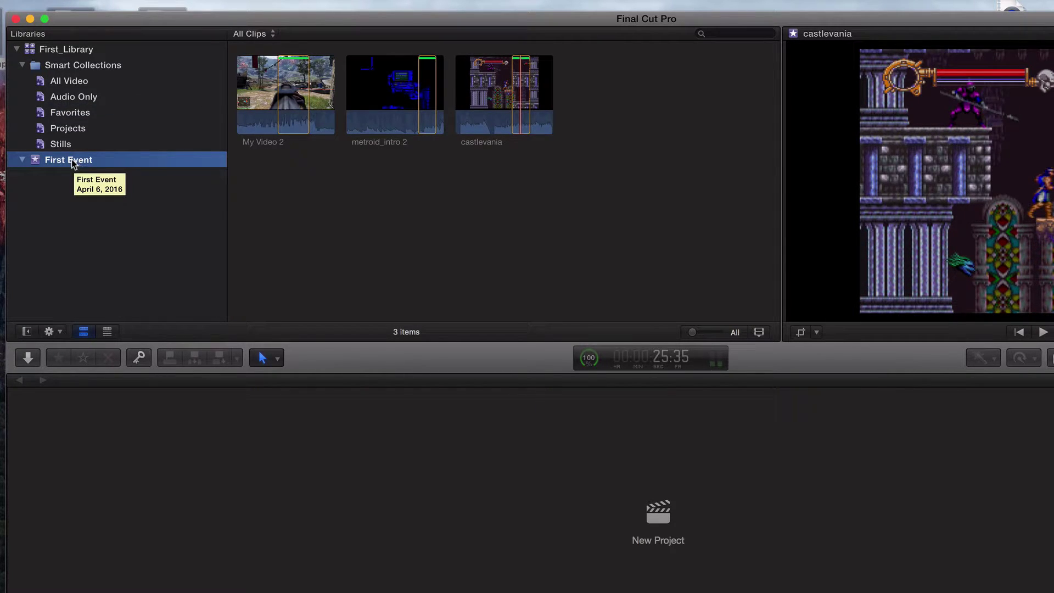
pyautogui.click(67, 50)
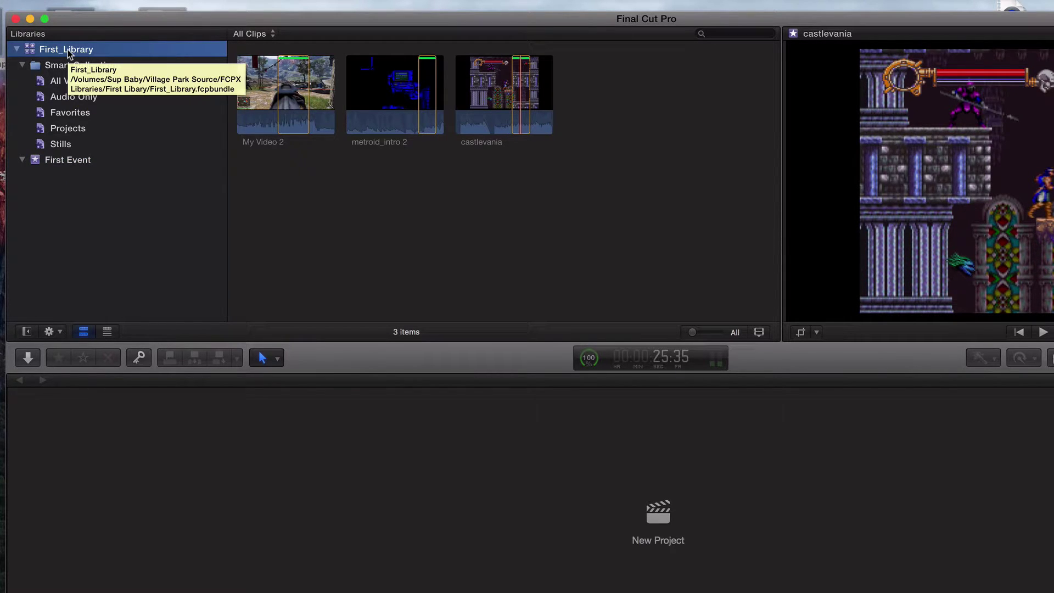
pyautogui.click(70, 161)
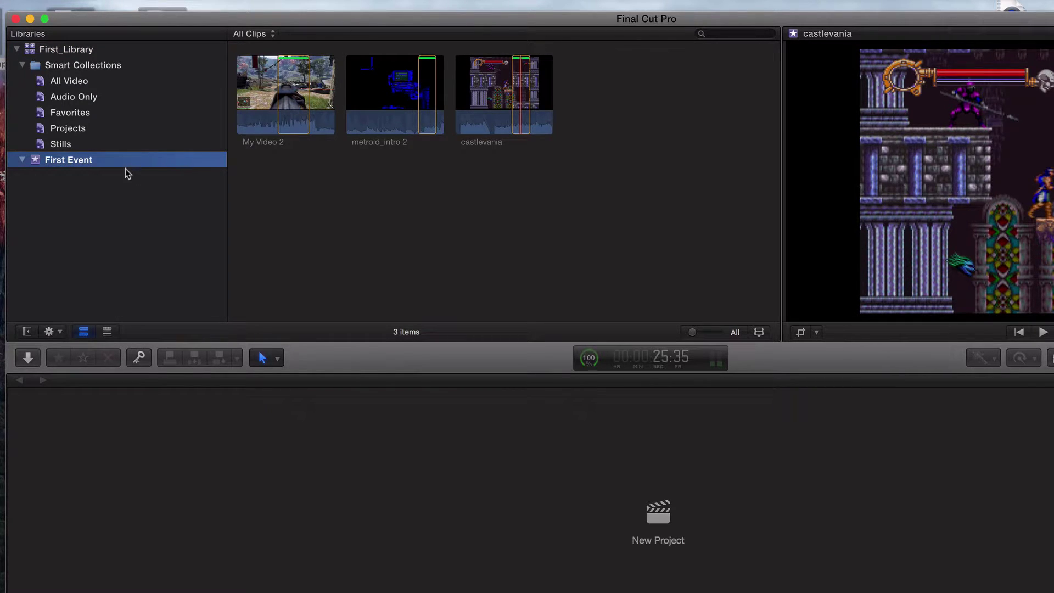
# Step: Show Favorites, select all three favorite clips and play them through in the viewer
pyautogui.click(86, 116)
pyautogui.click(84, 161)
pyautogui.click(73, 111)
pyautogui.click(267, 112)
pyautogui.press('super+a')
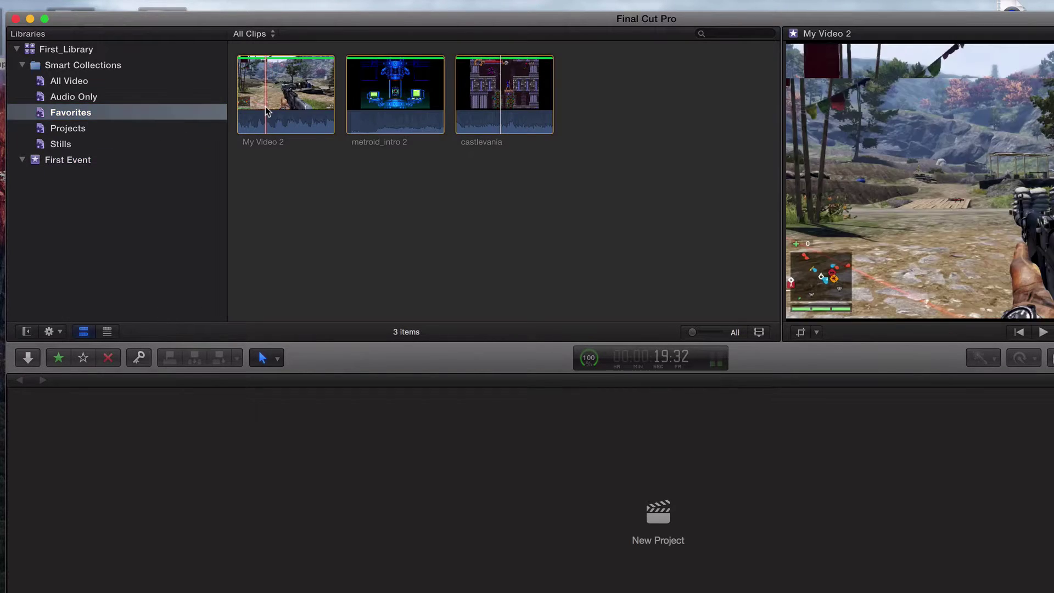
pyautogui.press('space')
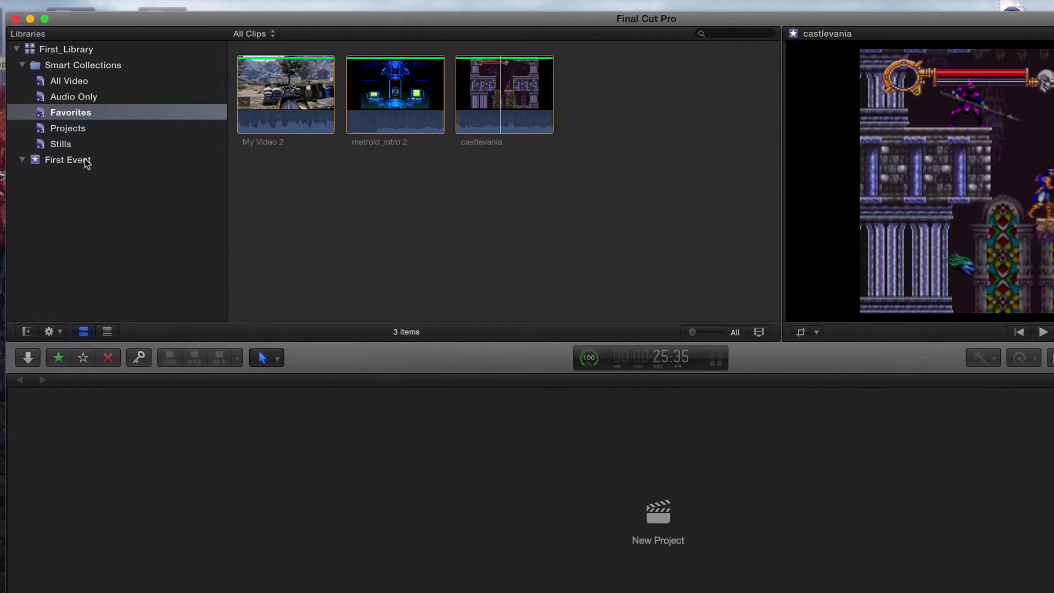
# Step: Add a keyword collection under First Event named 'First Project Media'
pyautogui.click(85, 159)
pyautogui.rightClick(85, 159)
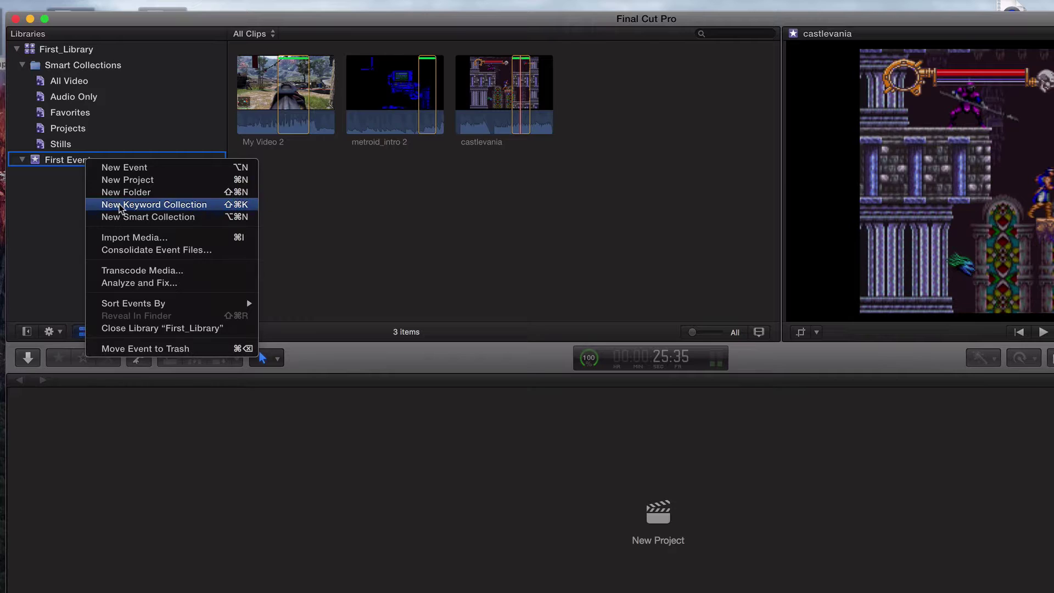
pyautogui.click(120, 208)
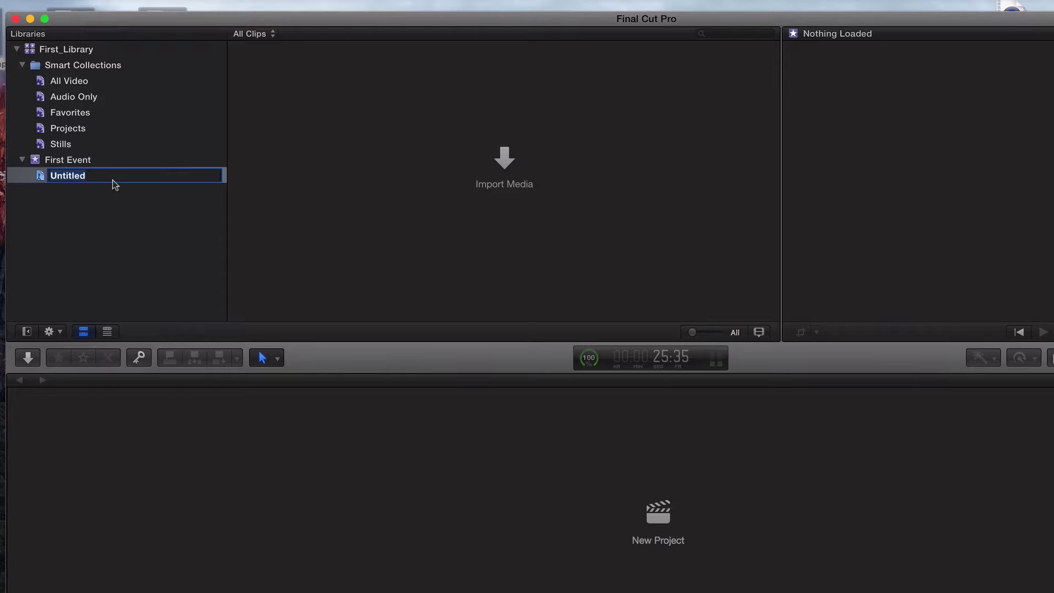
pyautogui.write('Fir')
pyautogui.press('BackSpace')
pyautogui.write('st Project Video')
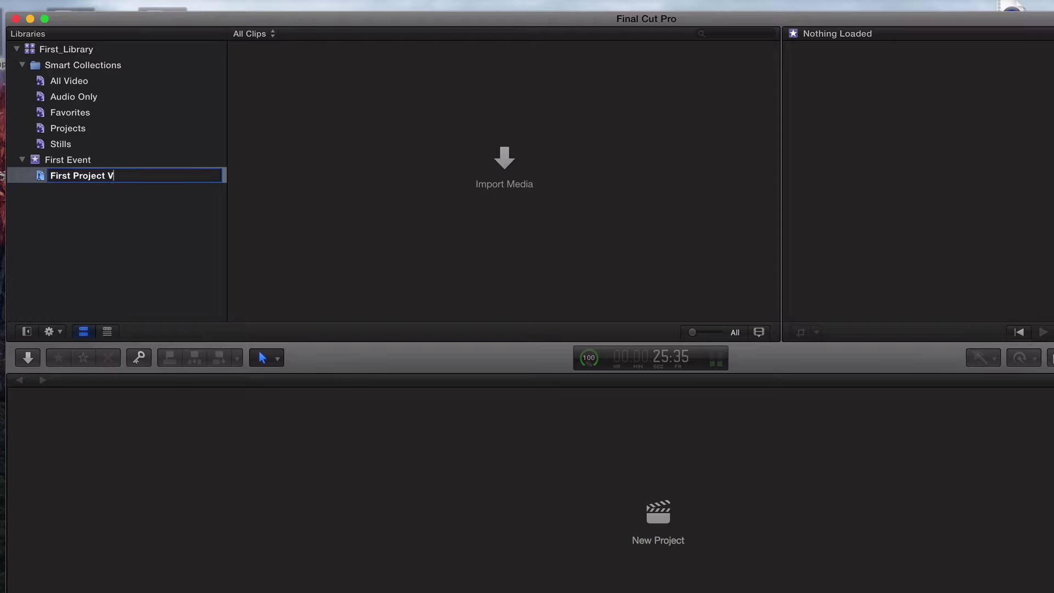
pyautogui.press('BackSpace')
pyautogui.press('BackSpace')
pyautogui.press('BackSpace')
pyautogui.press('BackSpace')
pyautogui.write('Mega')
pyautogui.press('BackSpace')
pyautogui.press('BackSpace')
pyautogui.write('di')
pyautogui.press('Return')
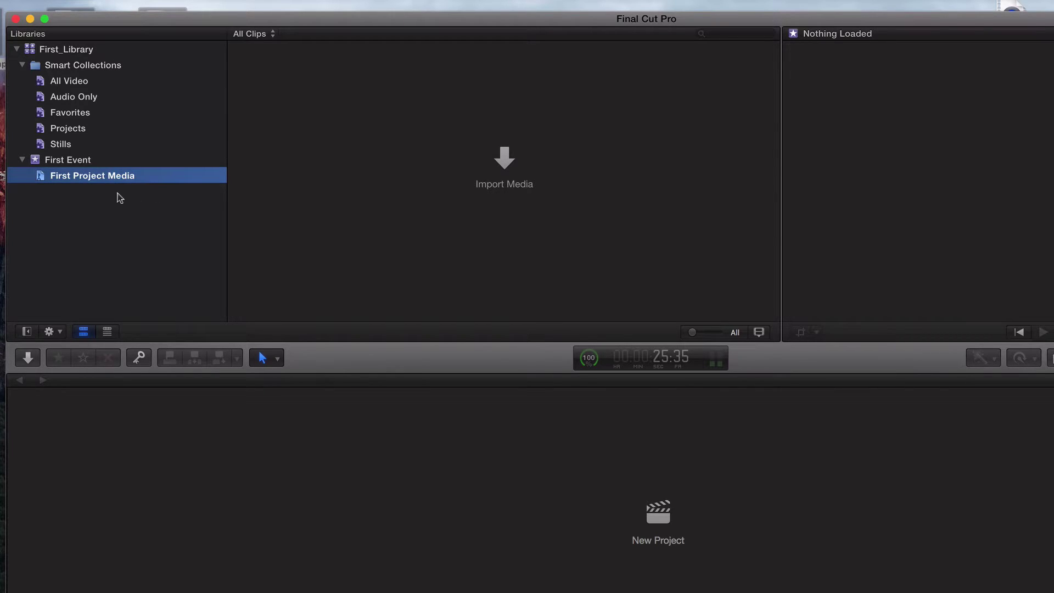
# Step: Drag My Video 2, metroid_intro 2 and castlevania from Favorites into First Project Media and view it
pyautogui.click(96, 161)
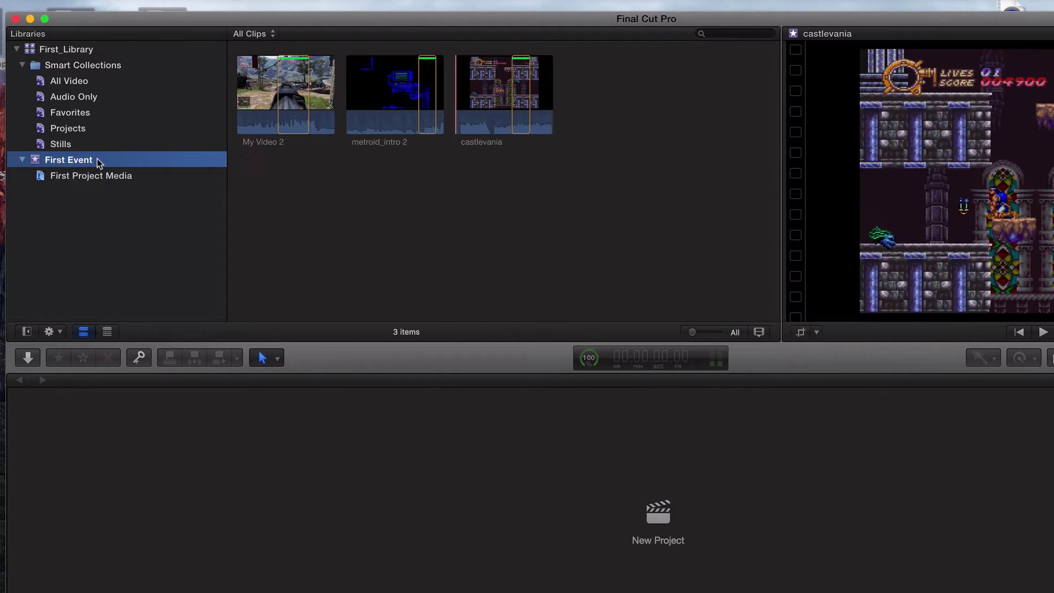
pyautogui.click(97, 177)
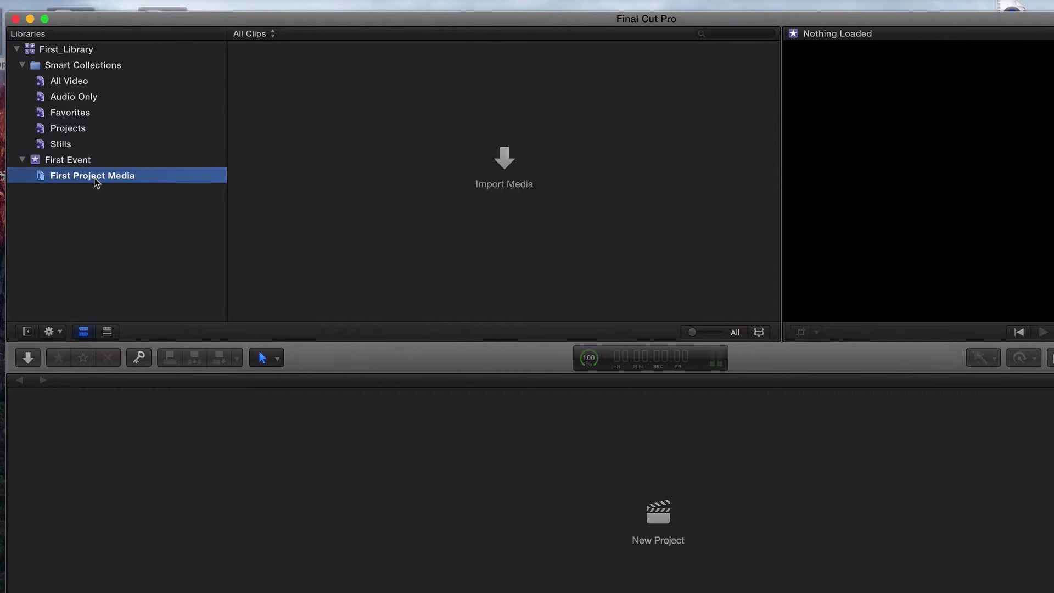
pyautogui.click(70, 114)
pyautogui.press('super+a')
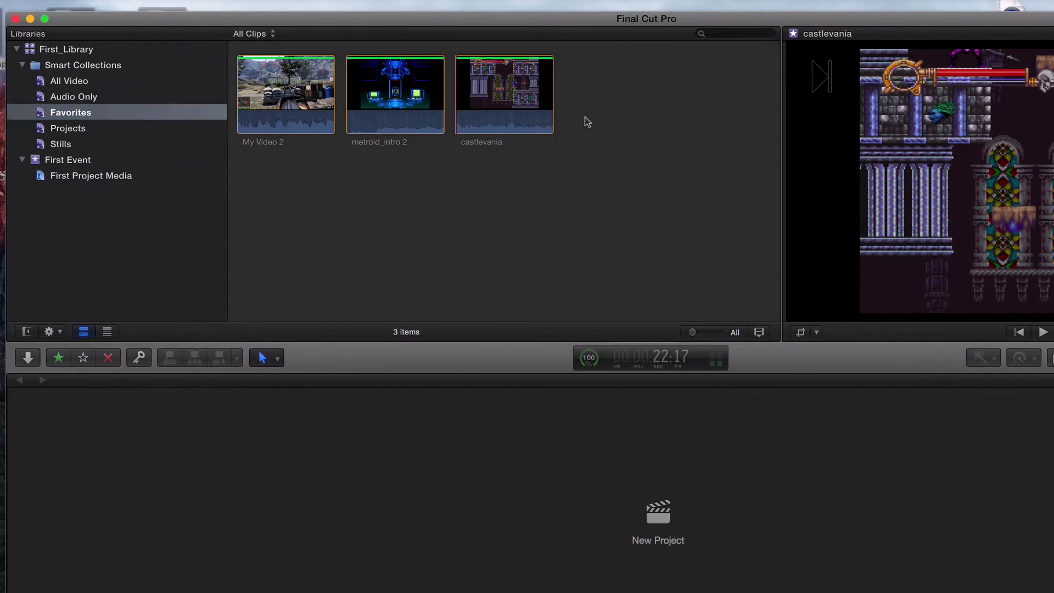
pyautogui.moveTo(592, 114); pyautogui.dragTo(230, 106)
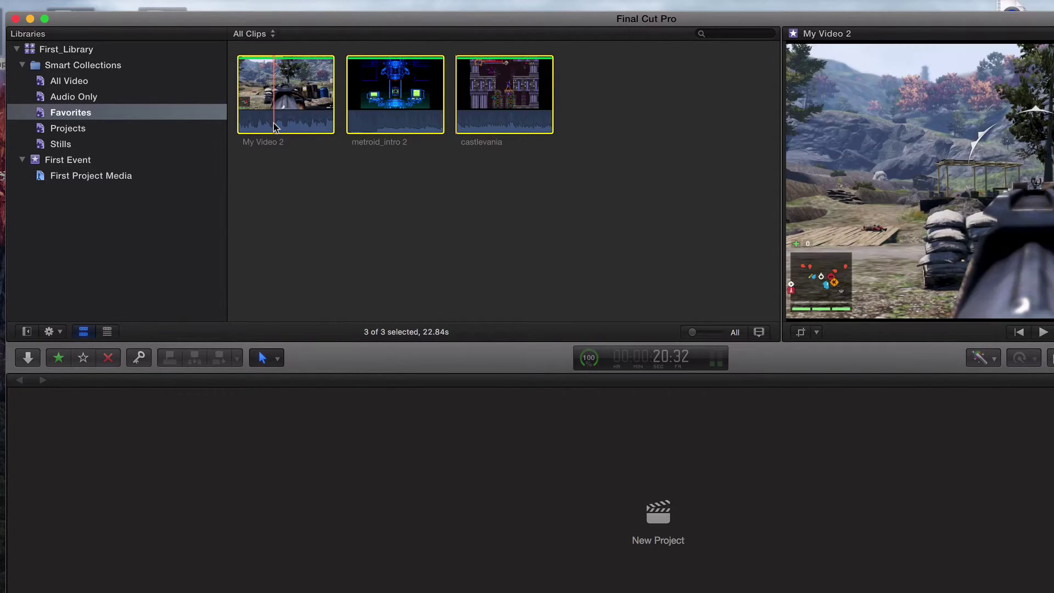
pyautogui.moveTo(273, 126); pyautogui.dragTo(124, 174)
pyautogui.click(77, 175)
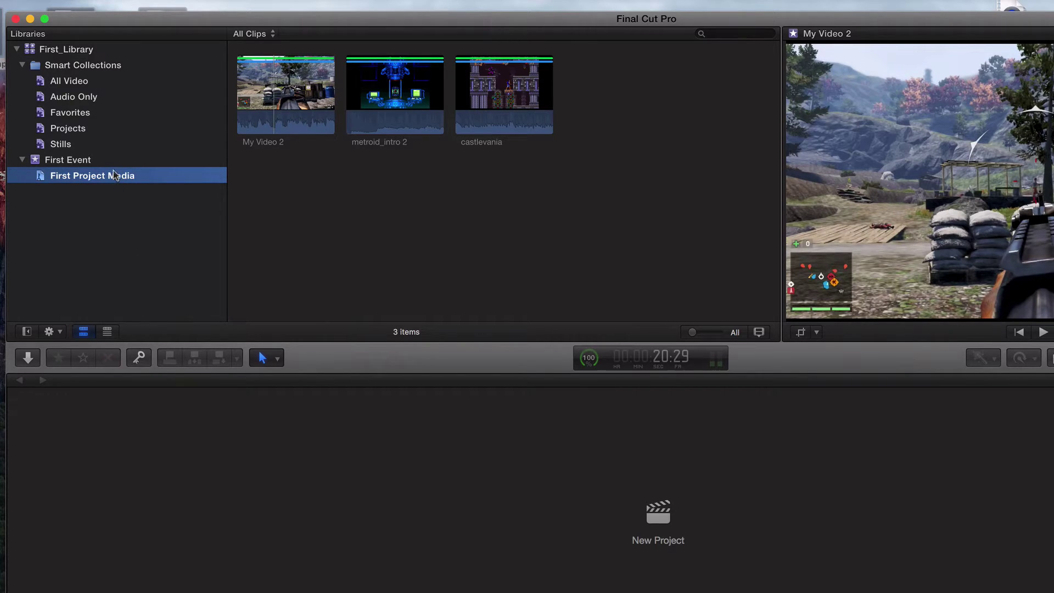
# Step: Create a new project in First Event named 'First Project'
pyautogui.click(100, 162)
pyautogui.rightClick(101, 163)
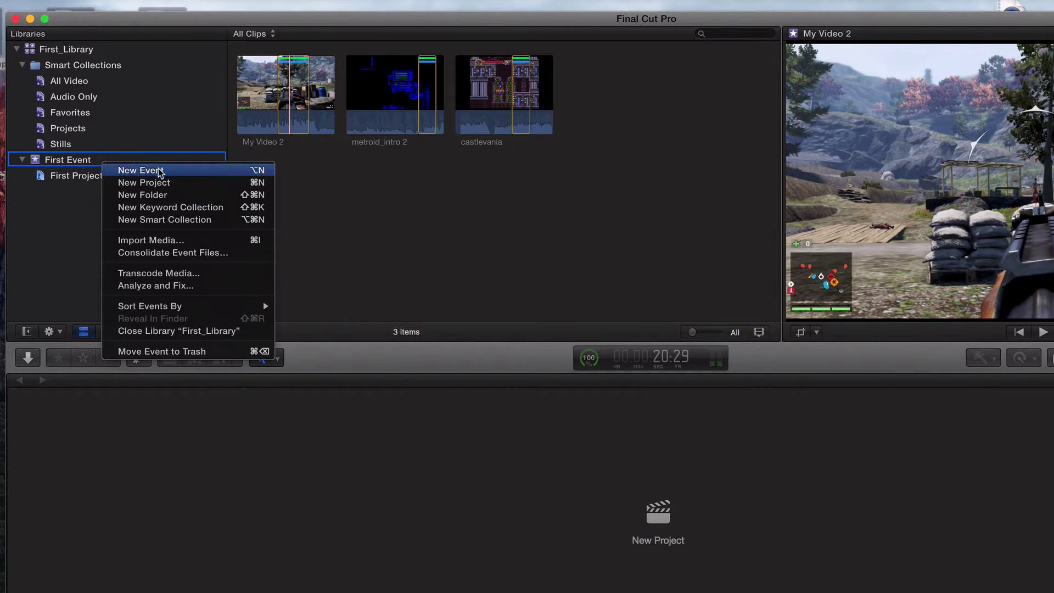
pyautogui.click(149, 182)
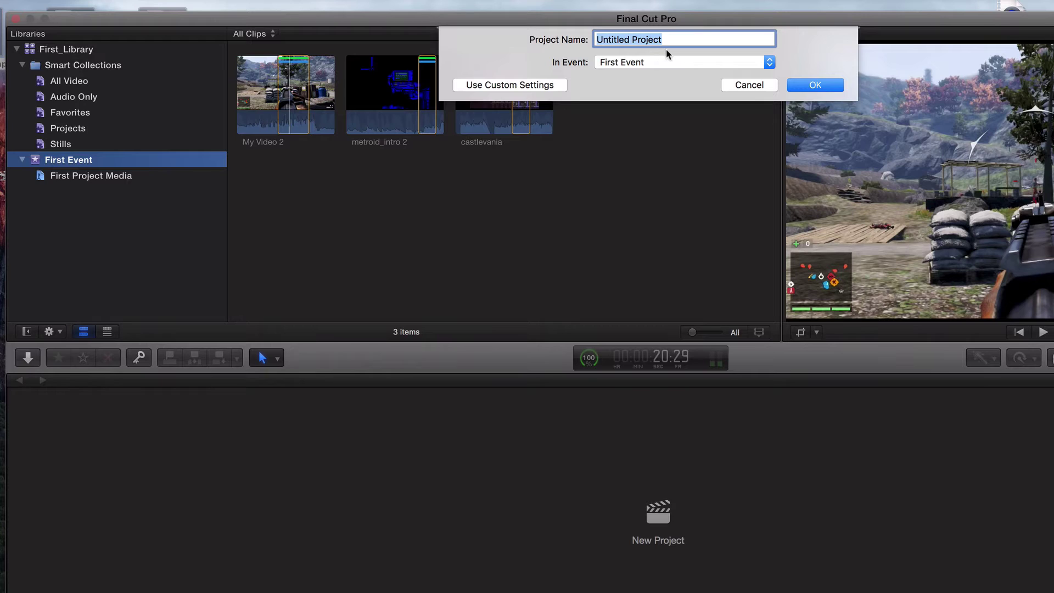
pyautogui.write('fir')
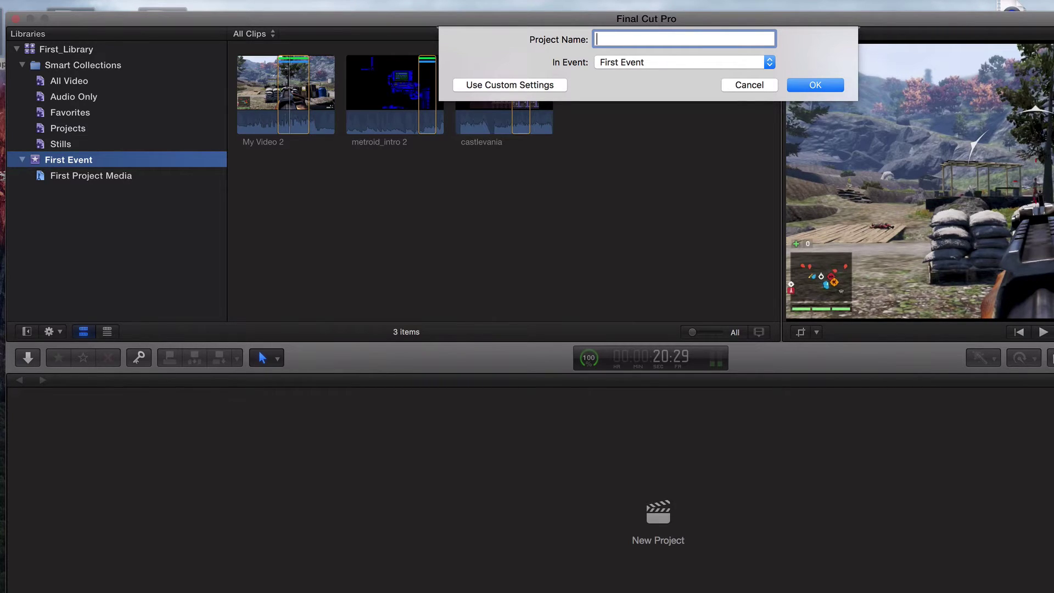
pyautogui.write('First Project')
pyautogui.click(813, 87)
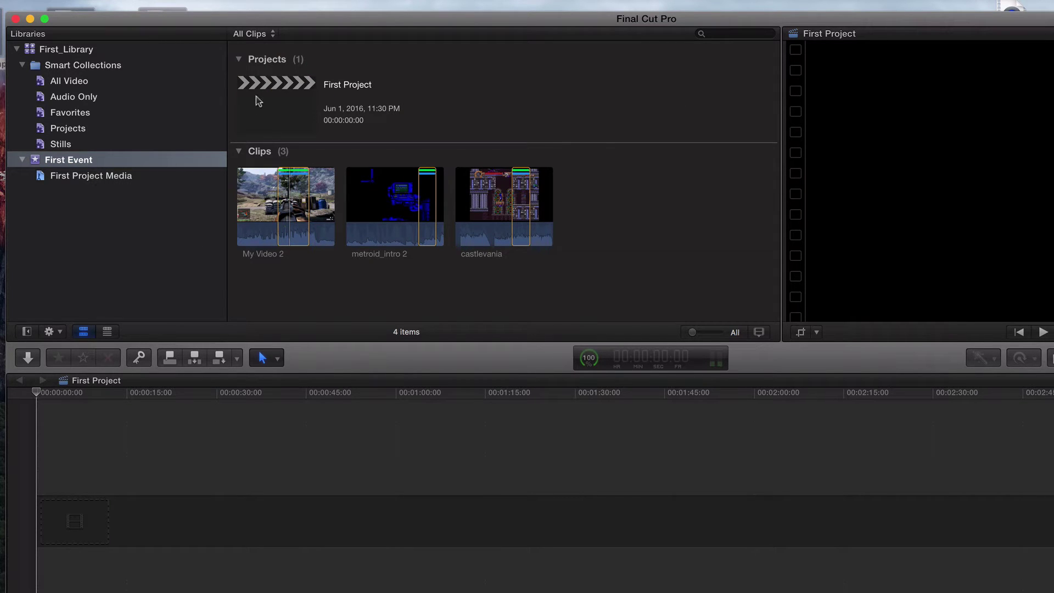
# Step: Tag the First Project project into the First Project Media collection
pyautogui.click(265, 106)
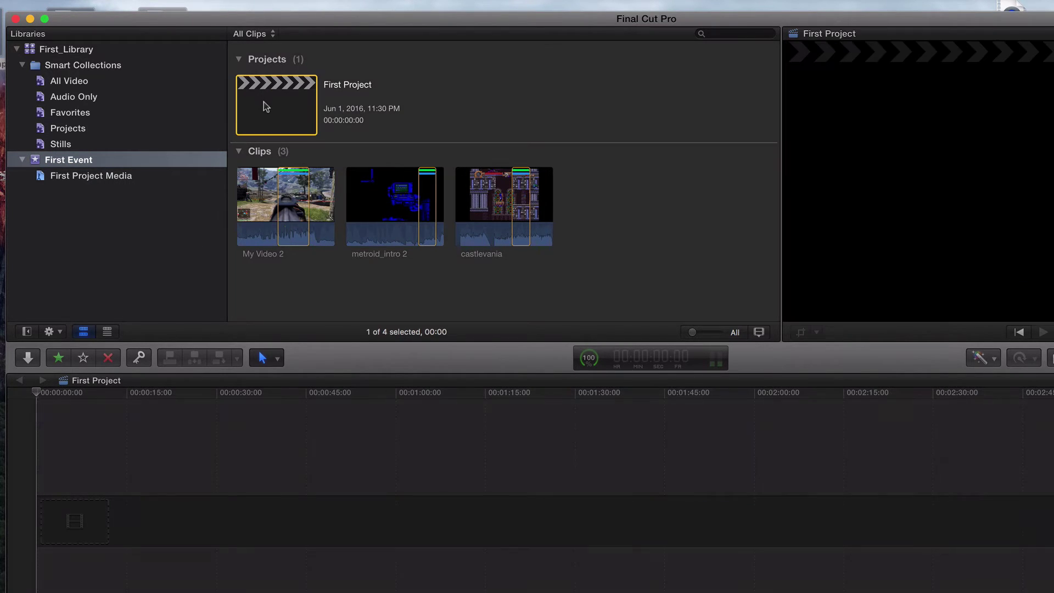
pyautogui.click(598, 233)
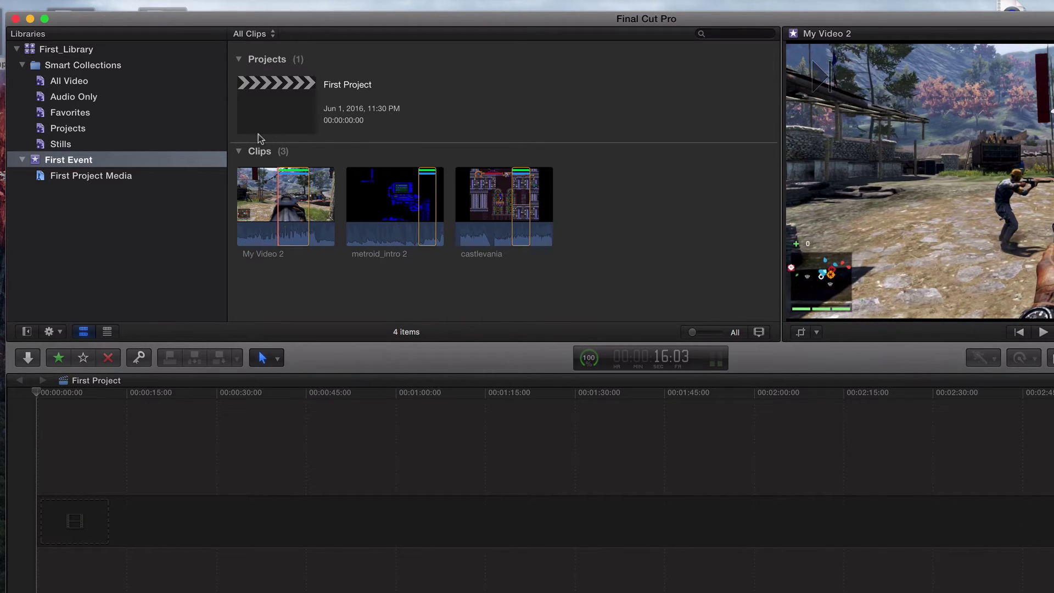
pyautogui.moveTo(339, 21); pyautogui.dragTo(344, 8)
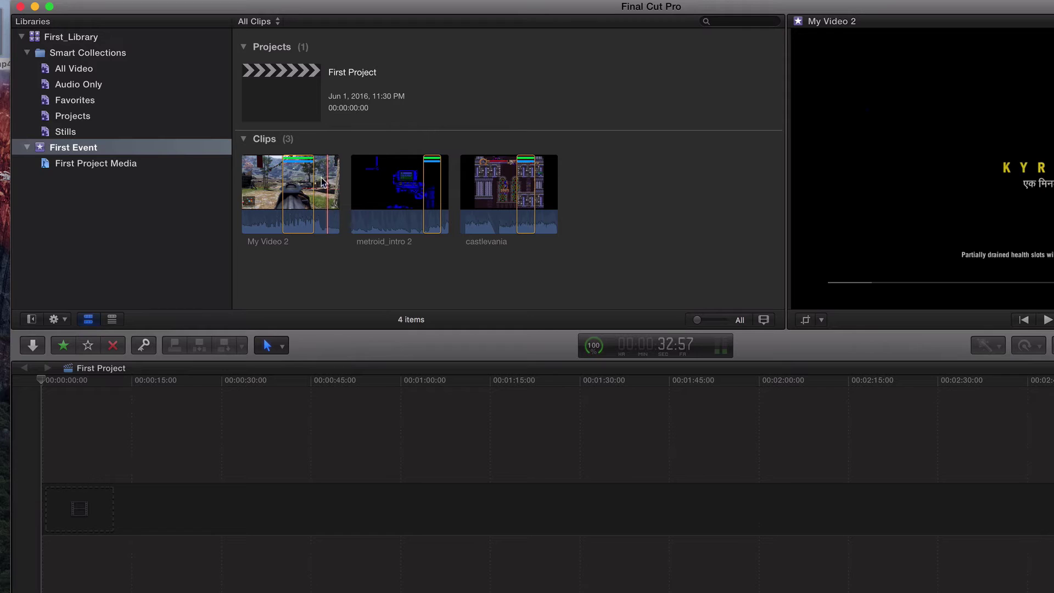
pyautogui.click(263, 82)
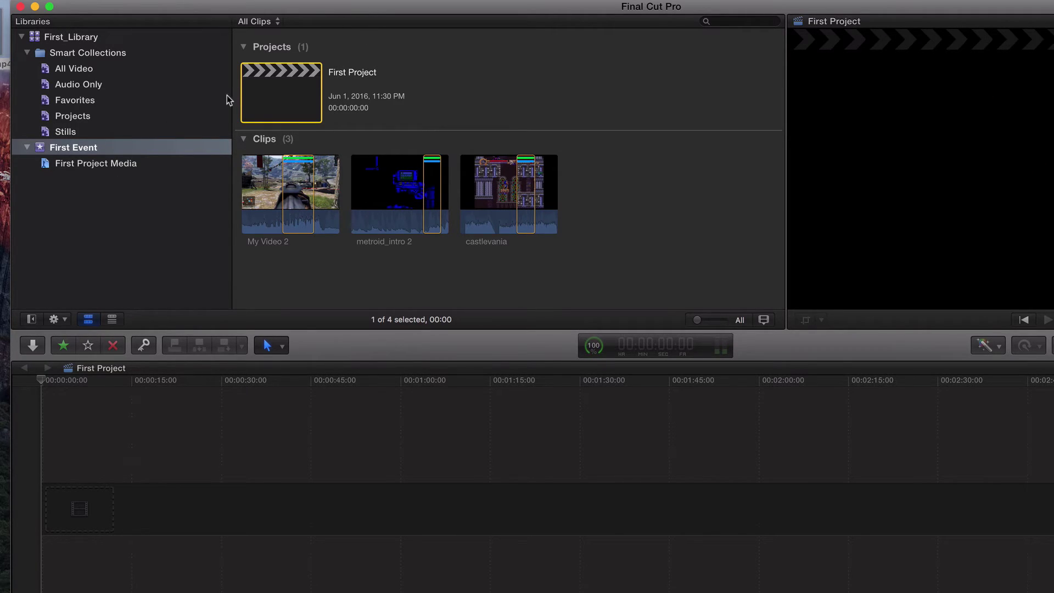
pyautogui.moveTo(285, 77); pyautogui.dragTo(114, 165)
pyautogui.click(106, 169)
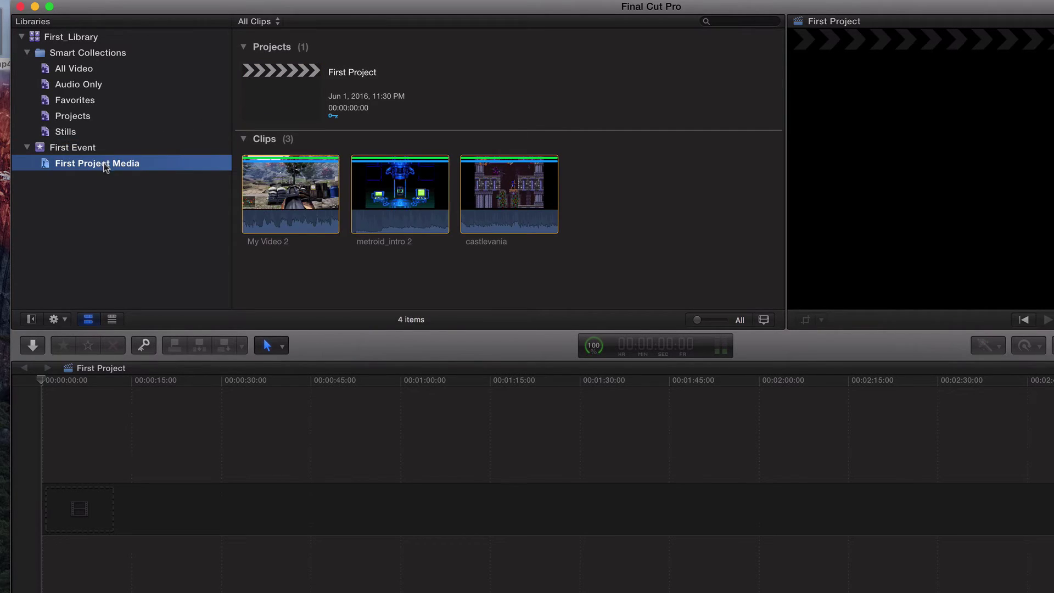
# Step: Place the My Video 2 clip at the start of First Project's timeline
pyautogui.click(284, 78)
pyautogui.click(296, 202)
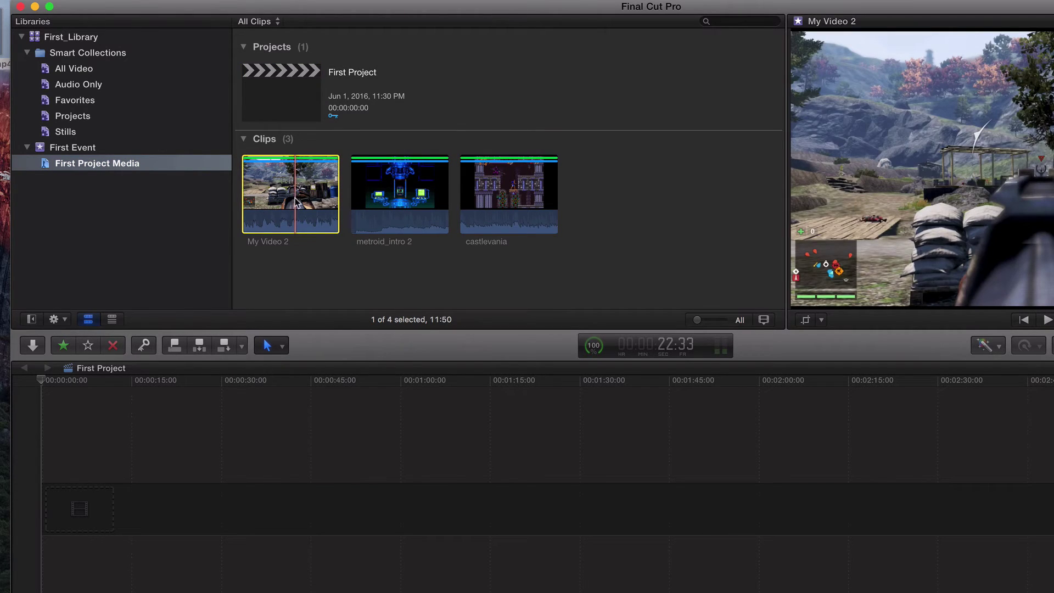
pyautogui.moveTo(295, 202); pyautogui.dragTo(49, 508)
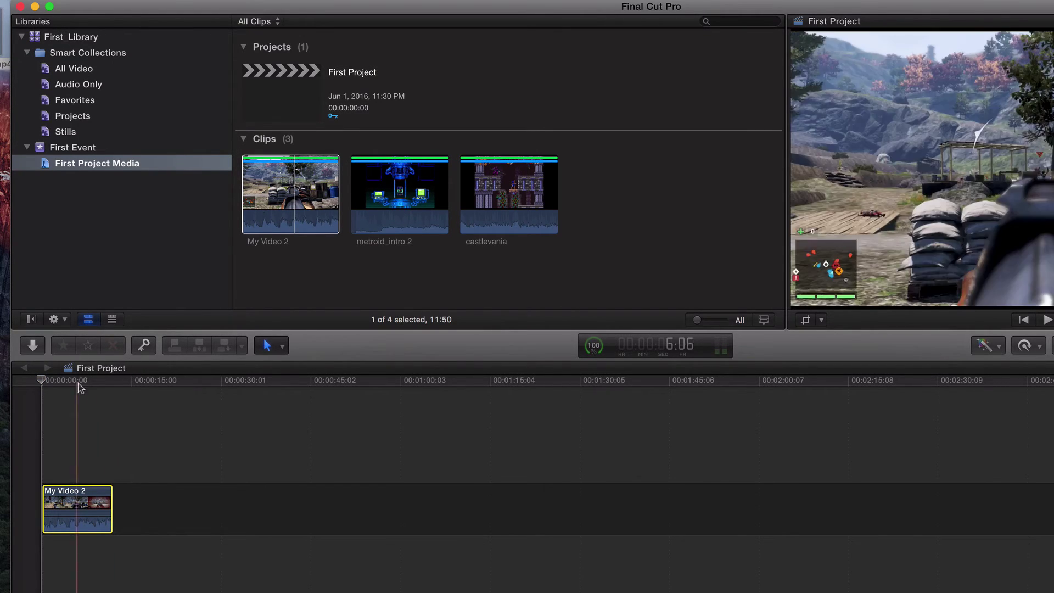
# Step: Open metroid_intro 2 in the timeline, then return to First Project and select My Video 2
pyautogui.click(373, 199)
pyautogui.rightClick(376, 198)
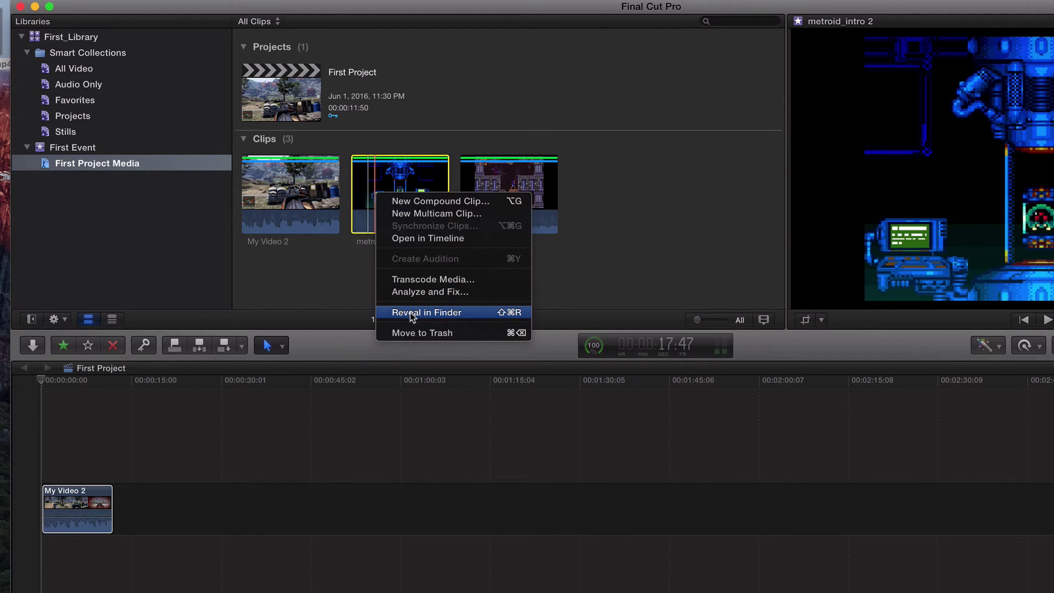
pyautogui.click(411, 237)
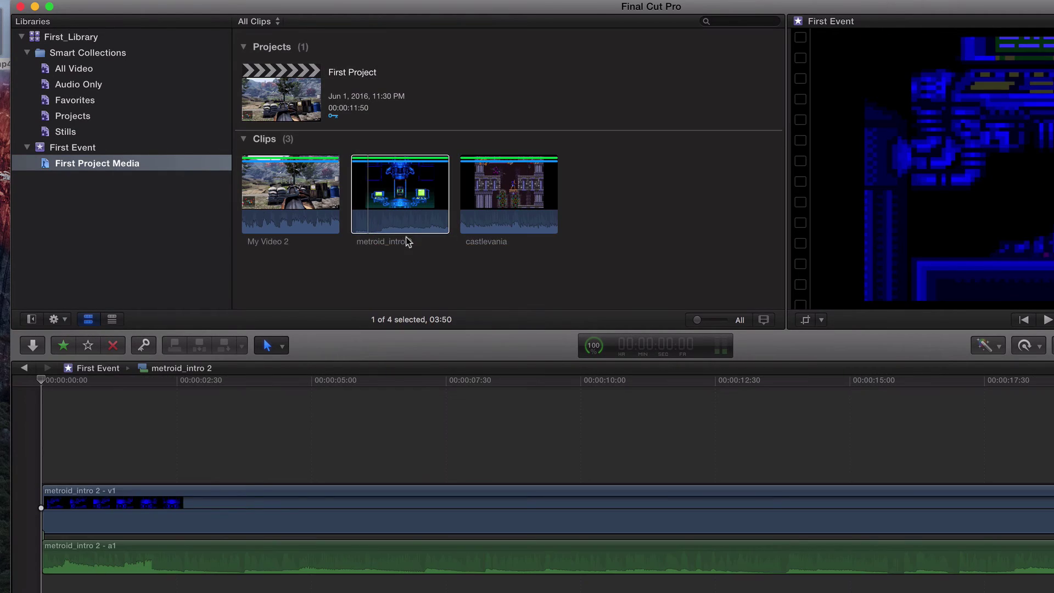
pyautogui.click(86, 370)
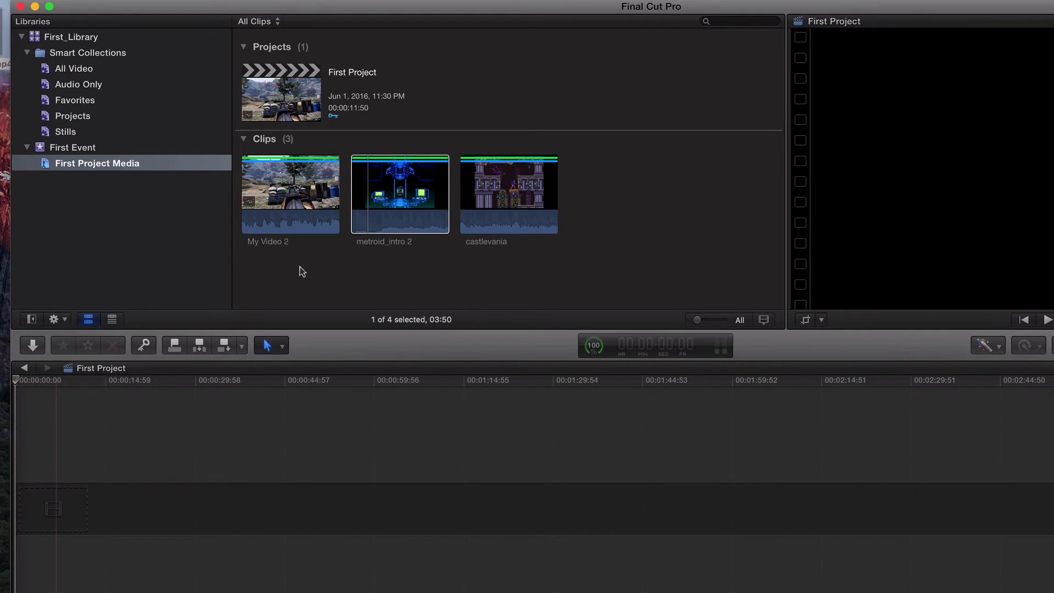
pyautogui.click(311, 217)
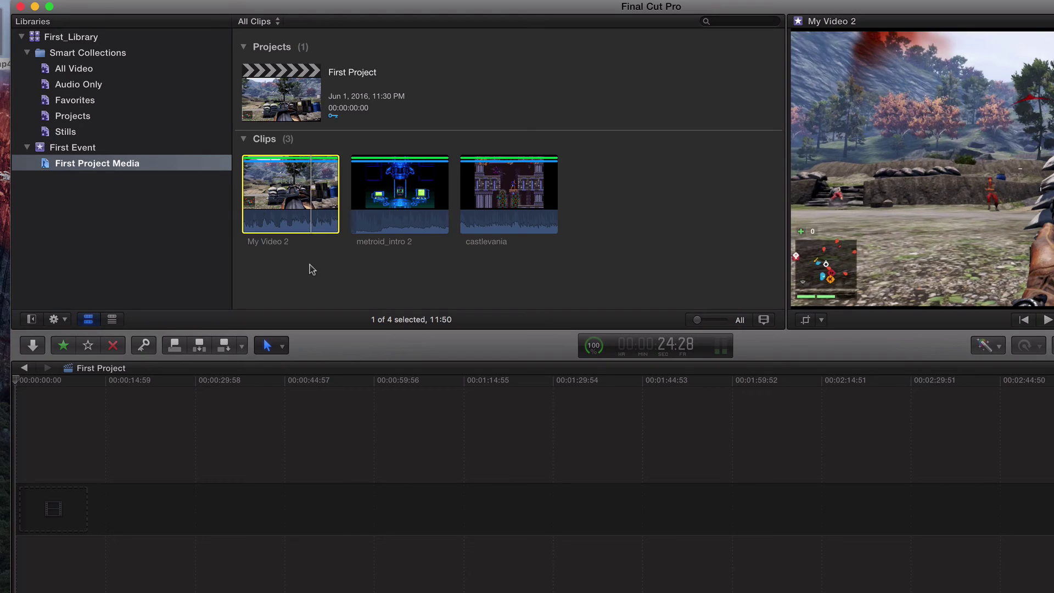
pyautogui.click(277, 85)
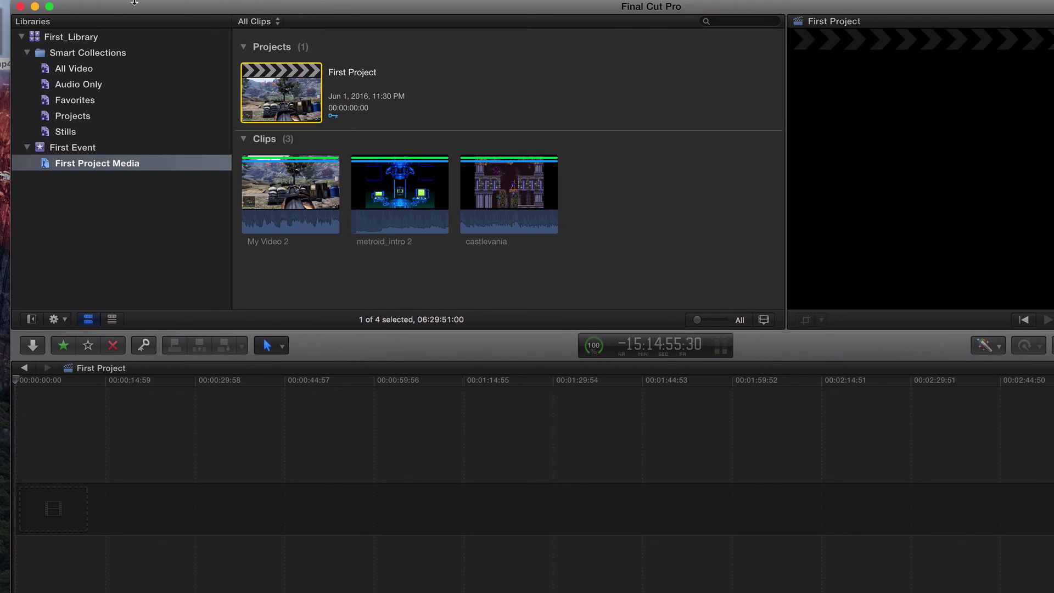
pyautogui.rightClick(95, 164)
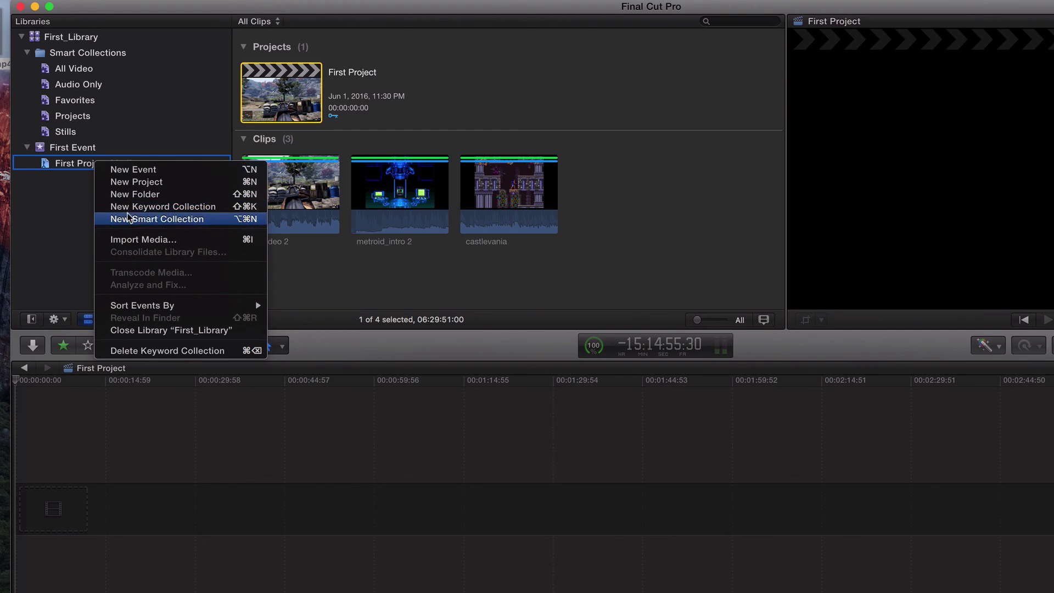
pyautogui.click(235, 8)
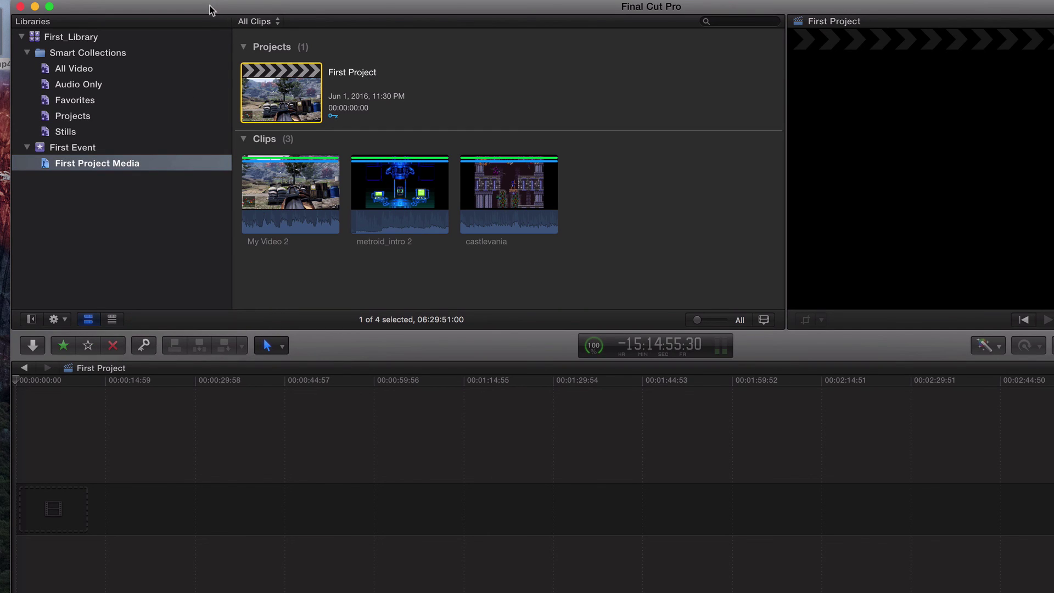